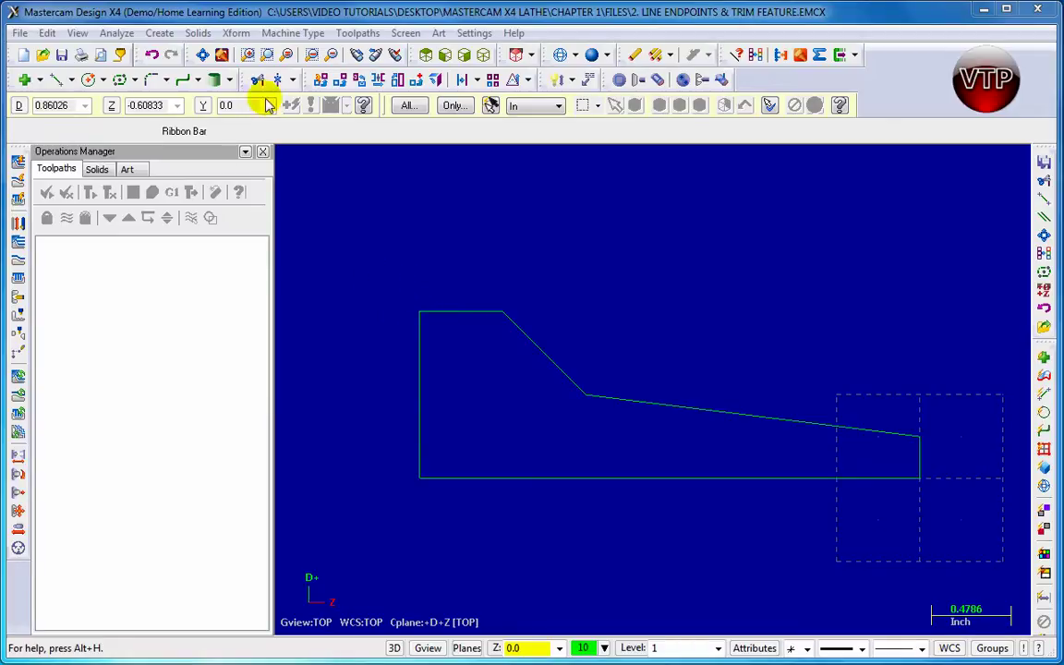
Set the machine type to Lathe Default, creating Machine Group-1 with Toolpath Group-1
left_click(300, 34)
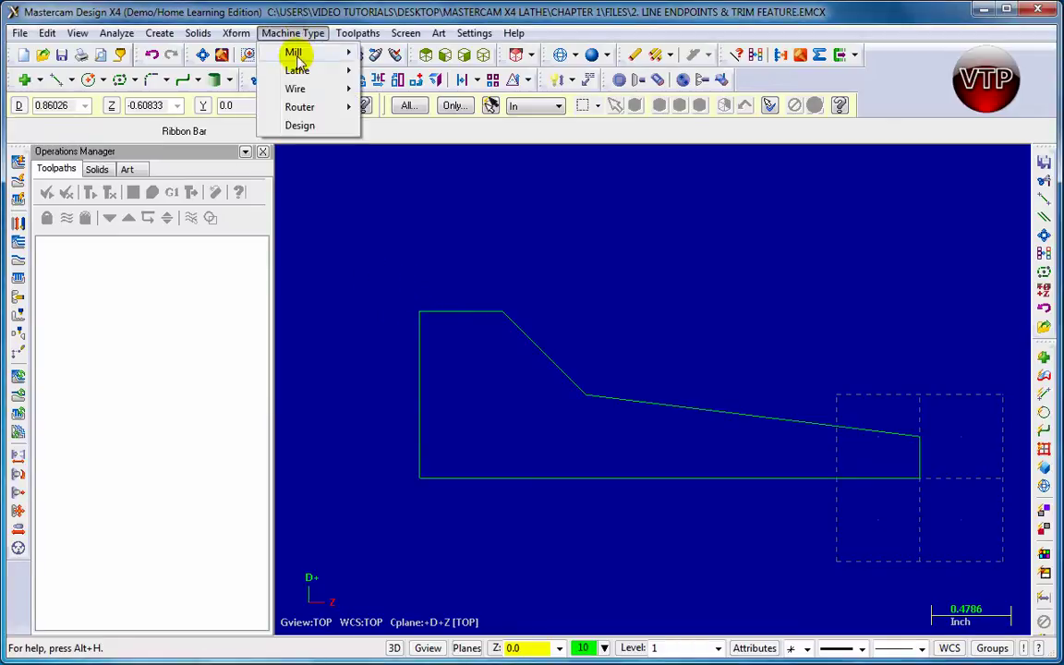
mouse_move(295, 81)
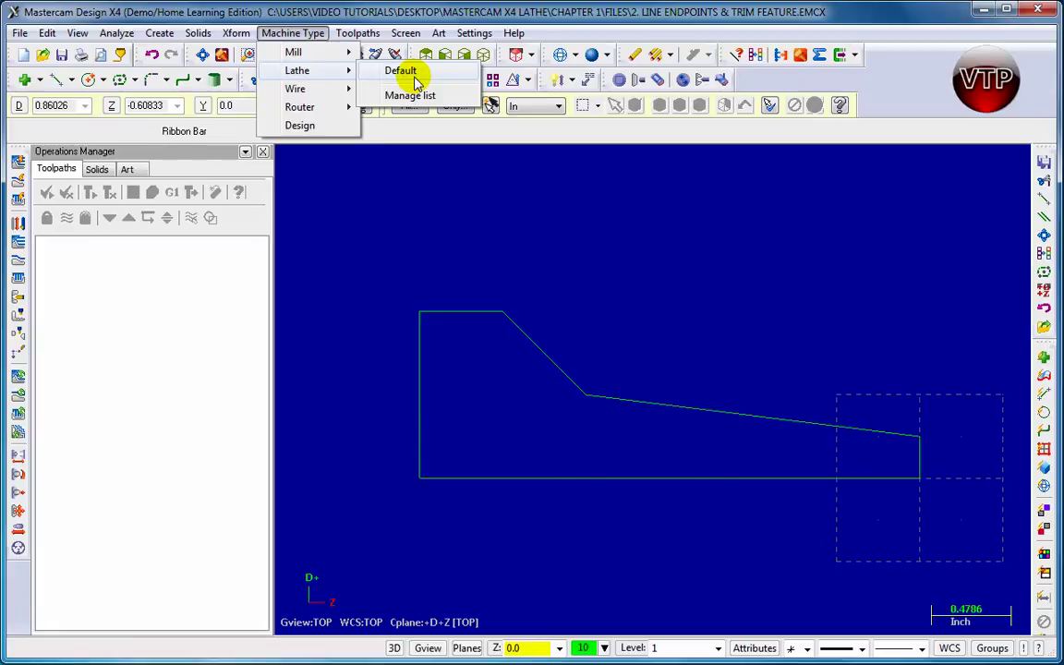
left_click(412, 73)
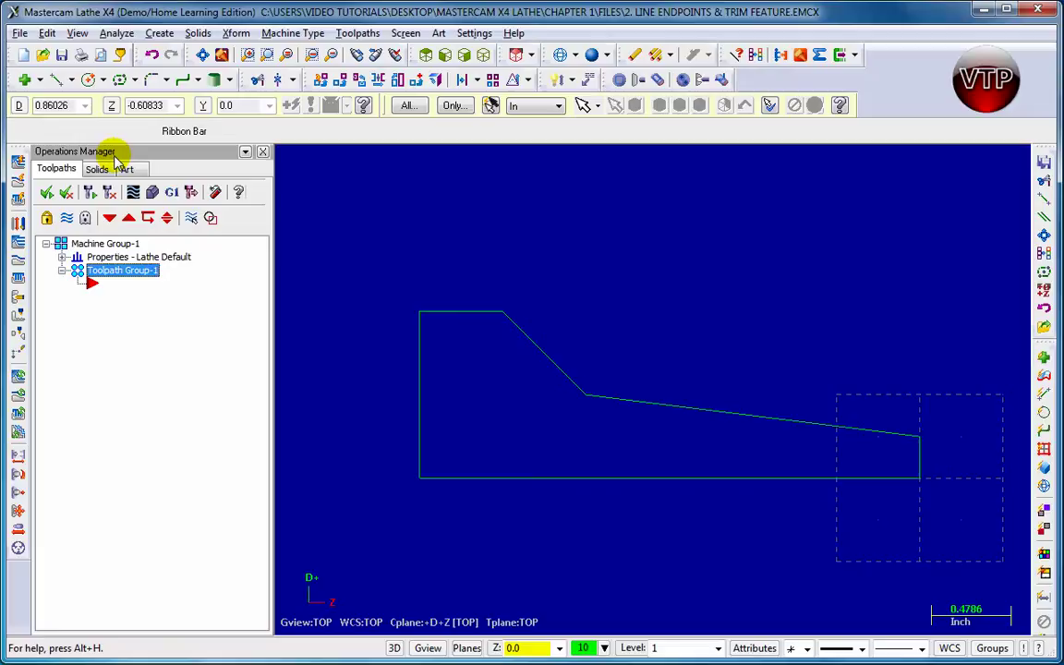
key("alt+o")
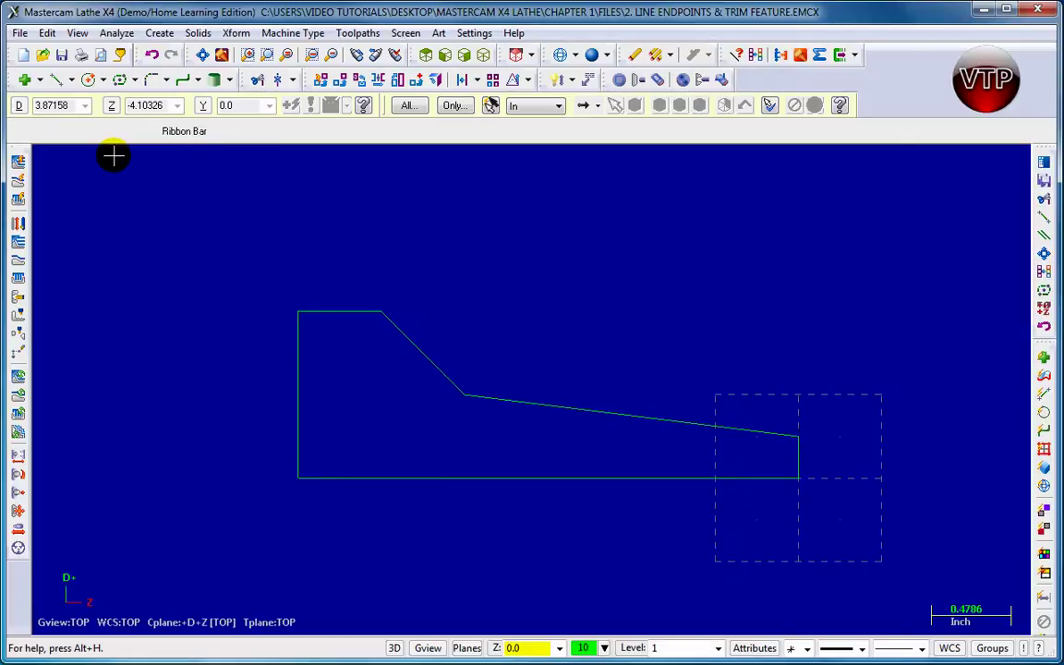
key("alt")
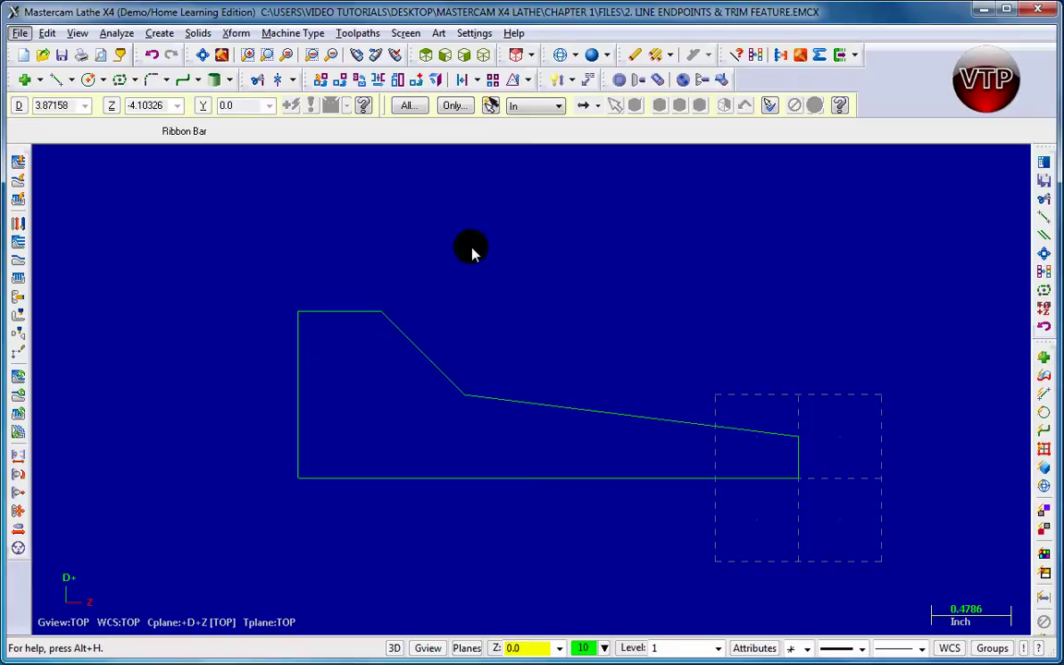
key("alt+o")
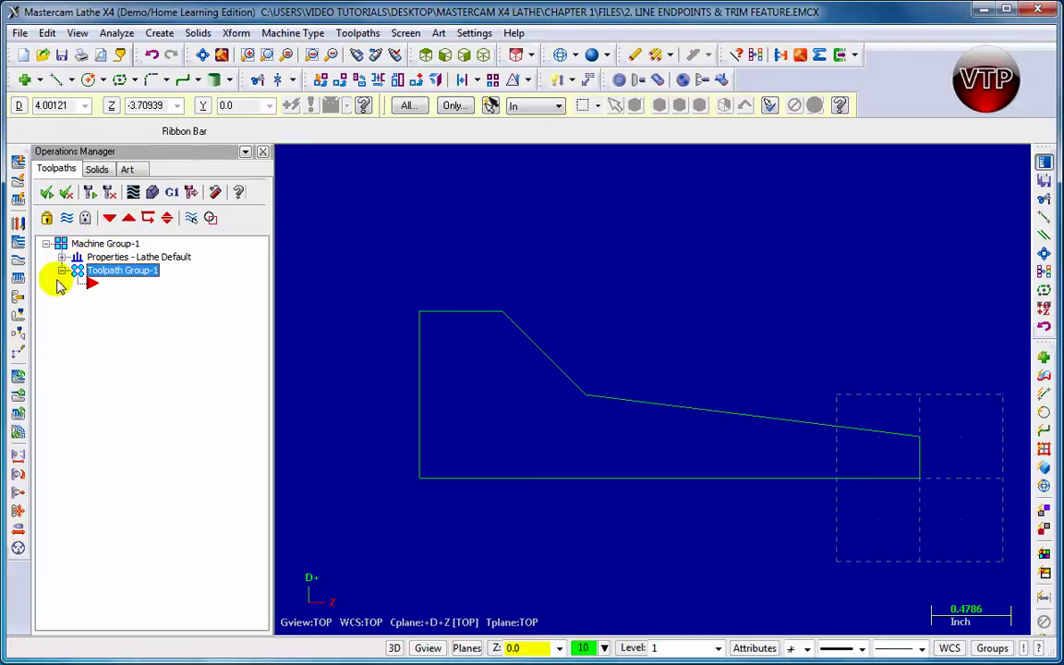
In Tool settings, set Program # to 1 and enable sequential tool numbering and duplicate-number warnings
left_click(62, 256)
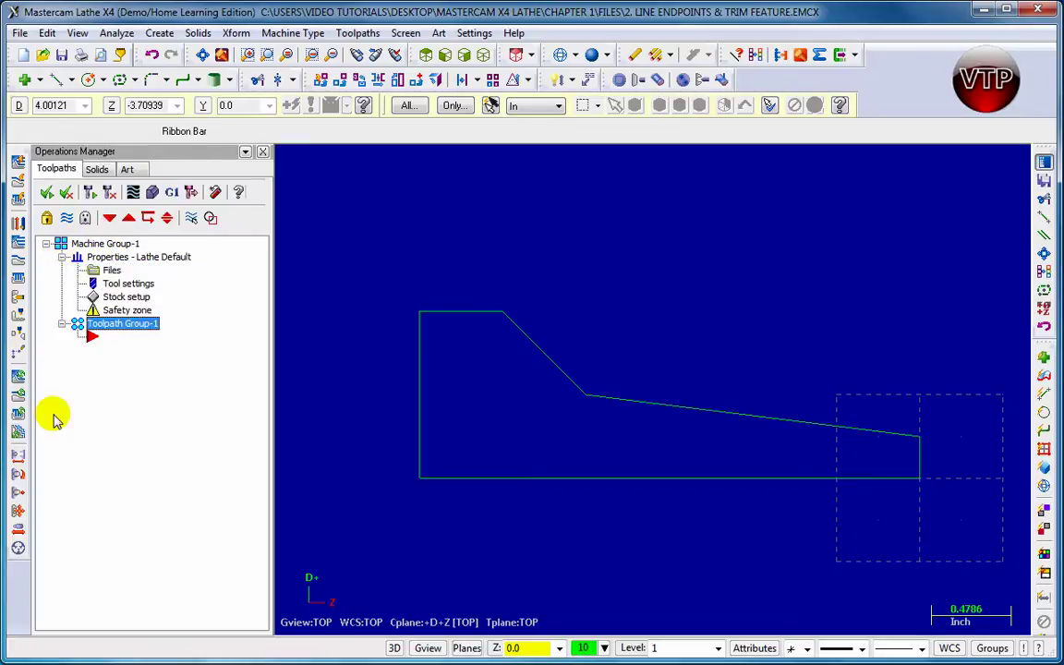
left_click(128, 284)
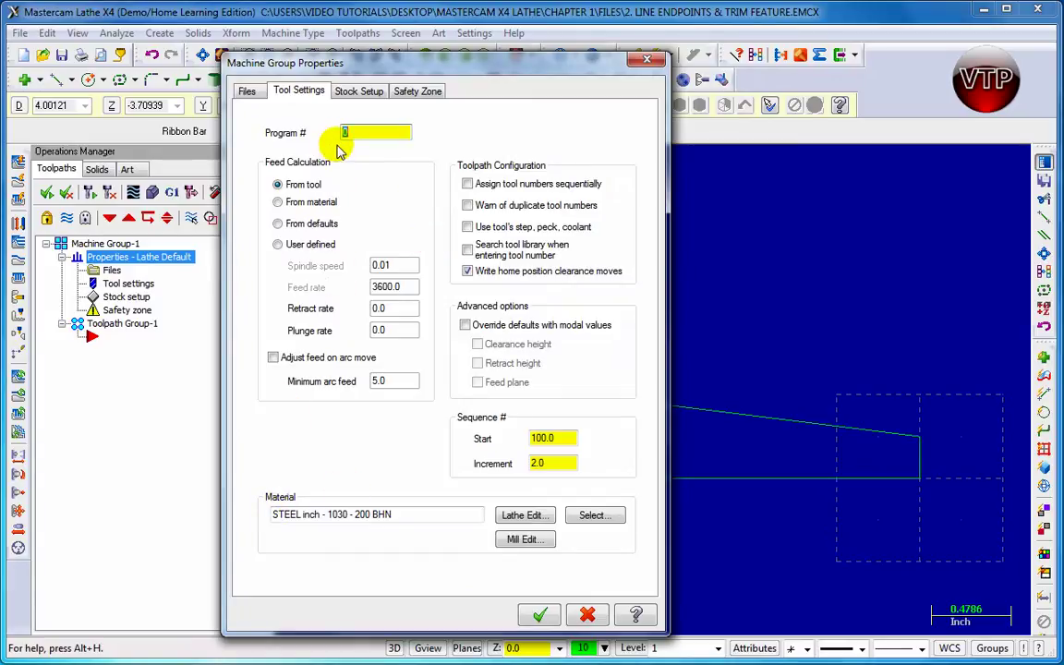
type("1")
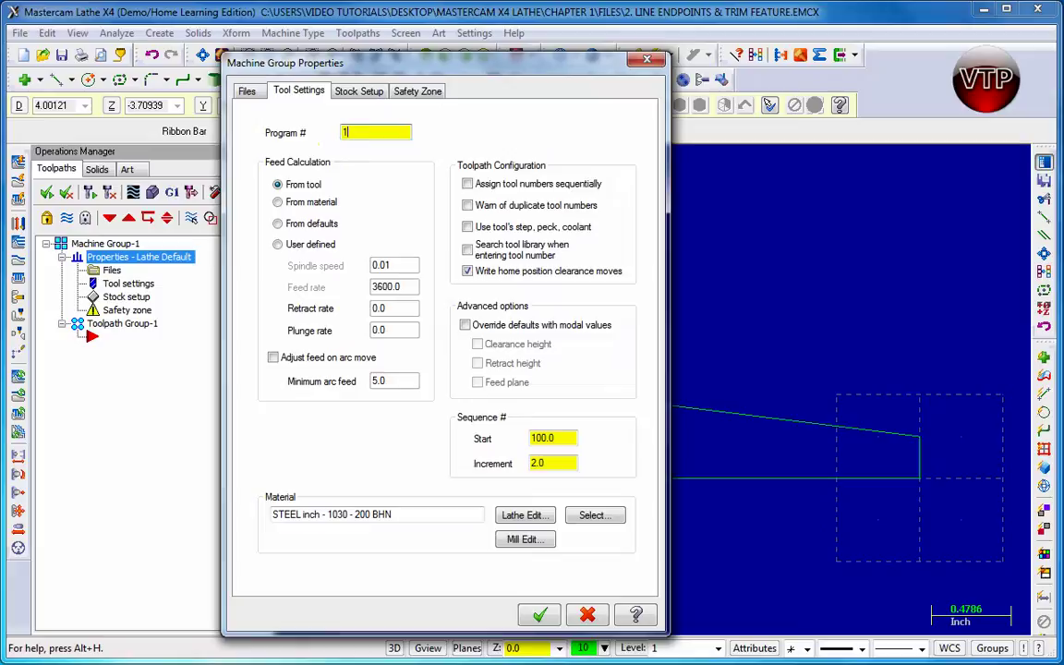
left_click(494, 184)
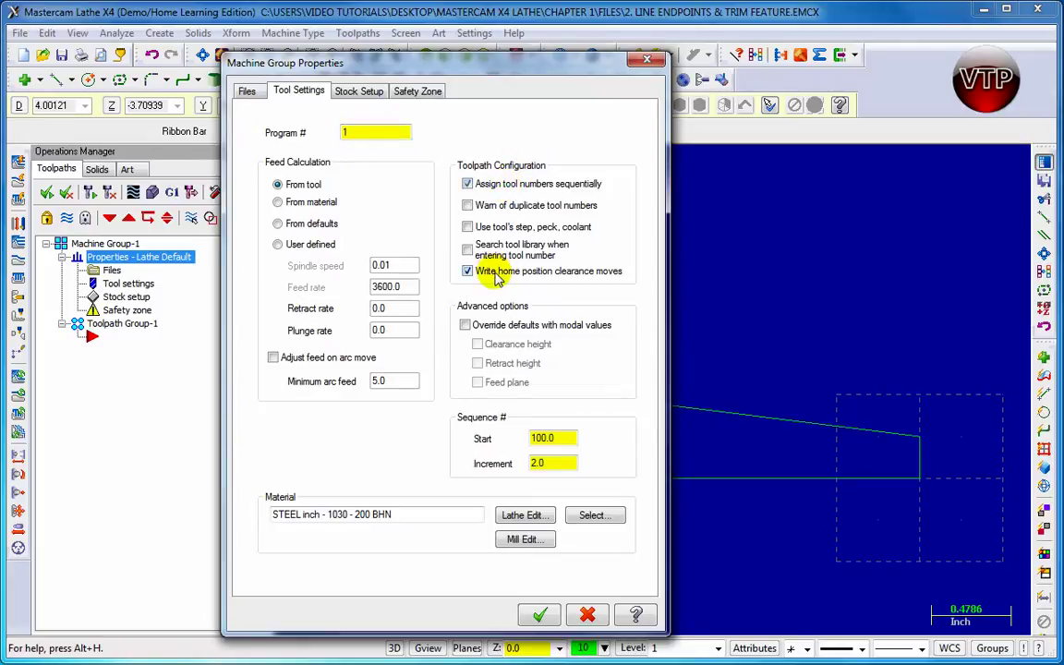
left_click(484, 209)
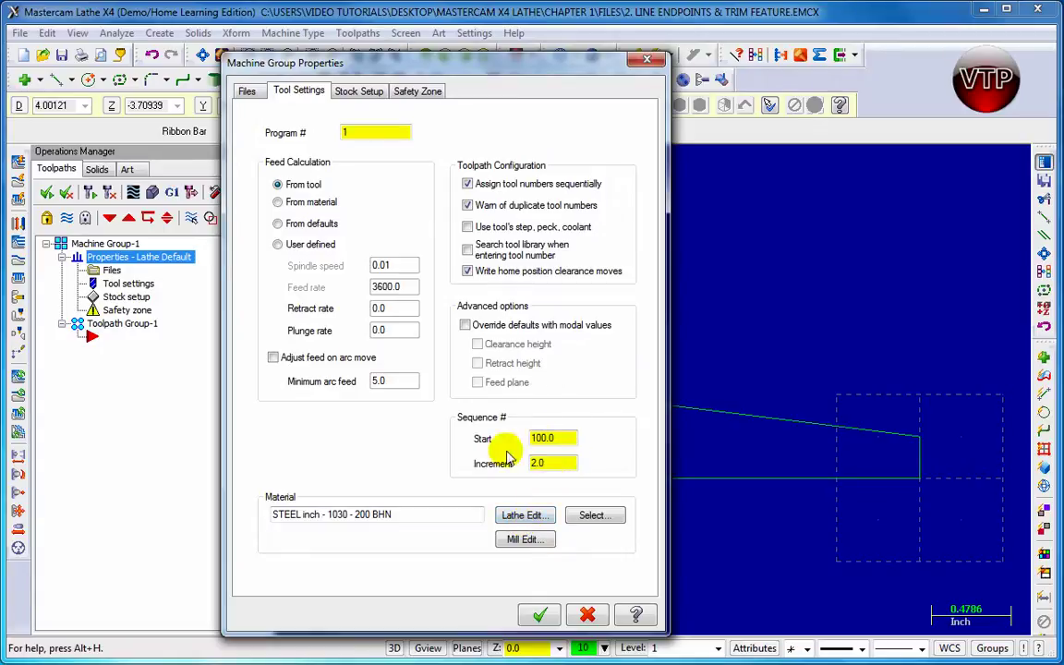
Show the Stock Setup page, where the left spindle stock is still Not Defined
left_click(359, 91)
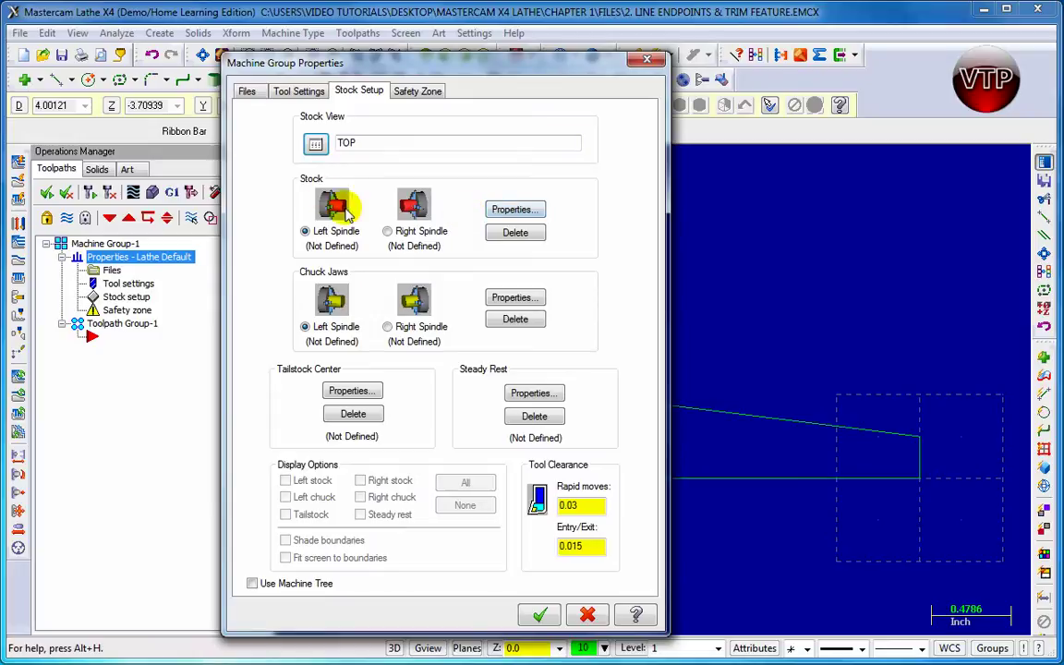
Open the left spindle's stock properties, move the dialog aside, and list the geometry types
left_click(514, 210)
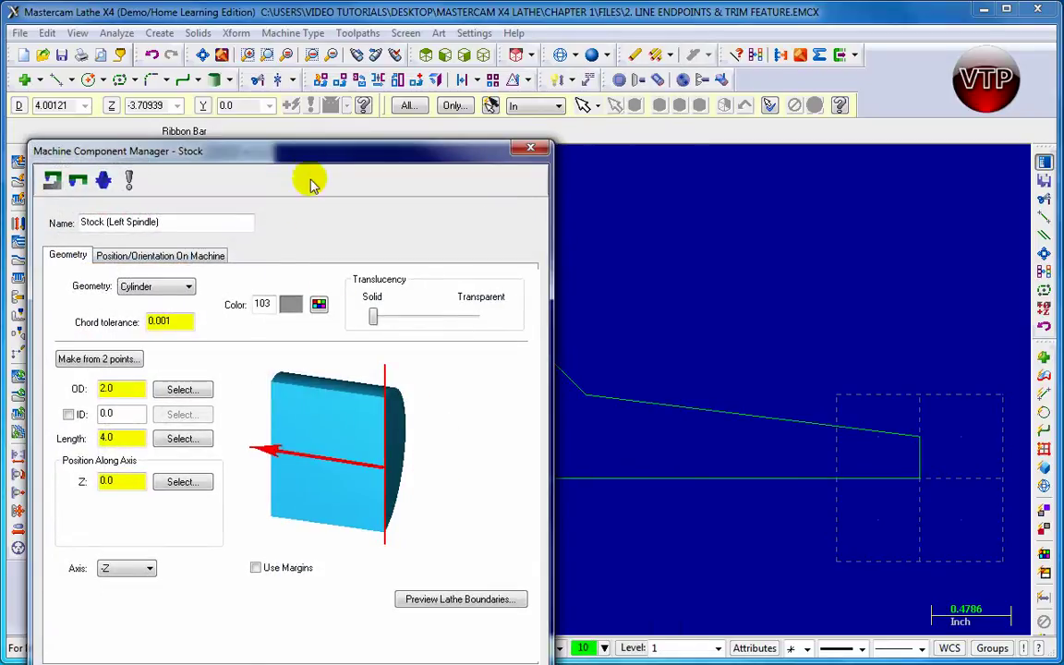
left_click_drag(319, 160, 372, 74)
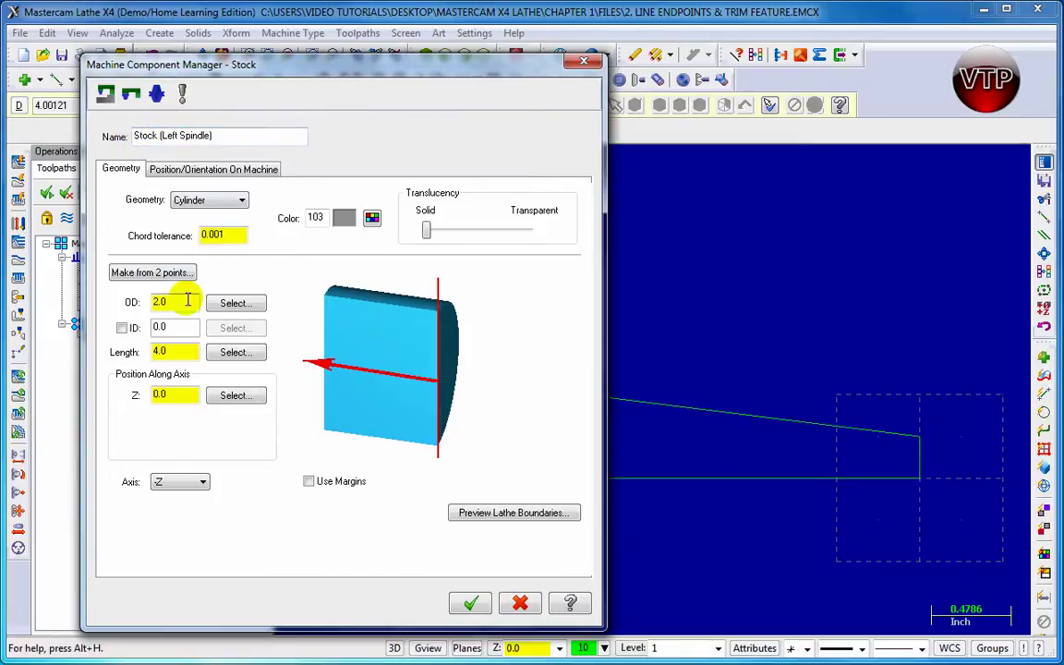
left_click(218, 209)
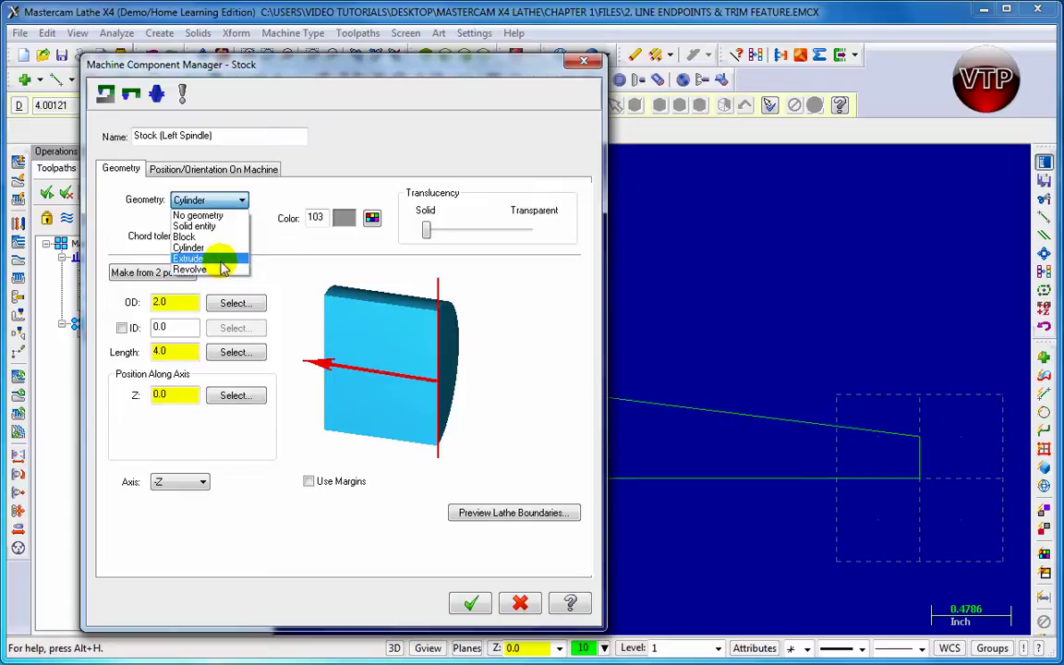
Choose Cylinder as the left spindle stock geometry
left_click(245, 199)
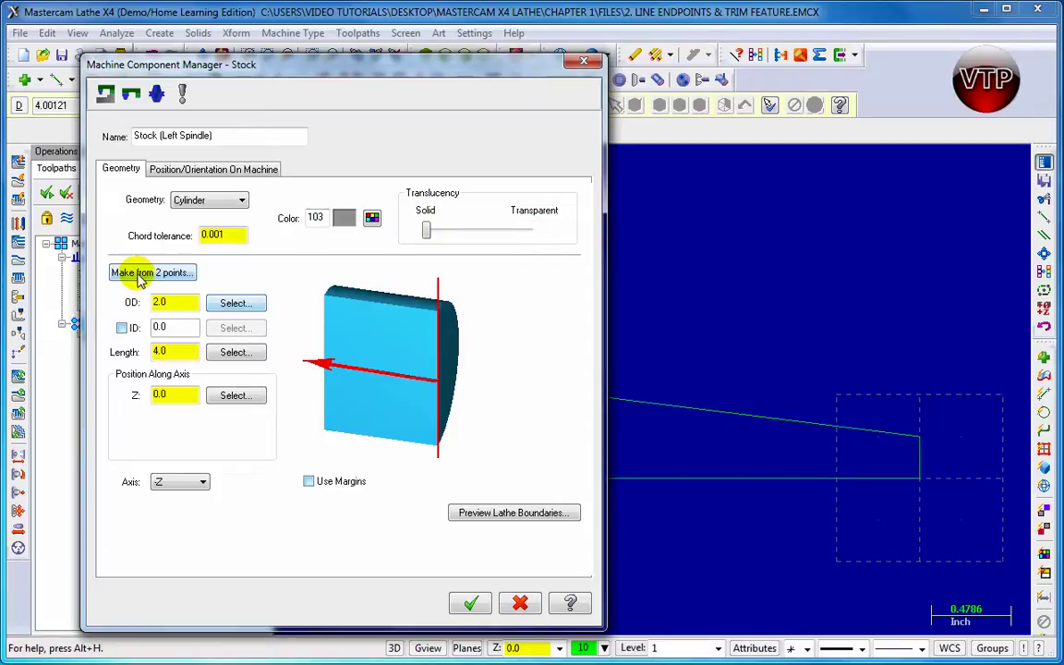
Size the cylinder stock from the part's bottom-right and top-left endpoints, giving OD 2.0 and length 3.0
left_click(138, 274)
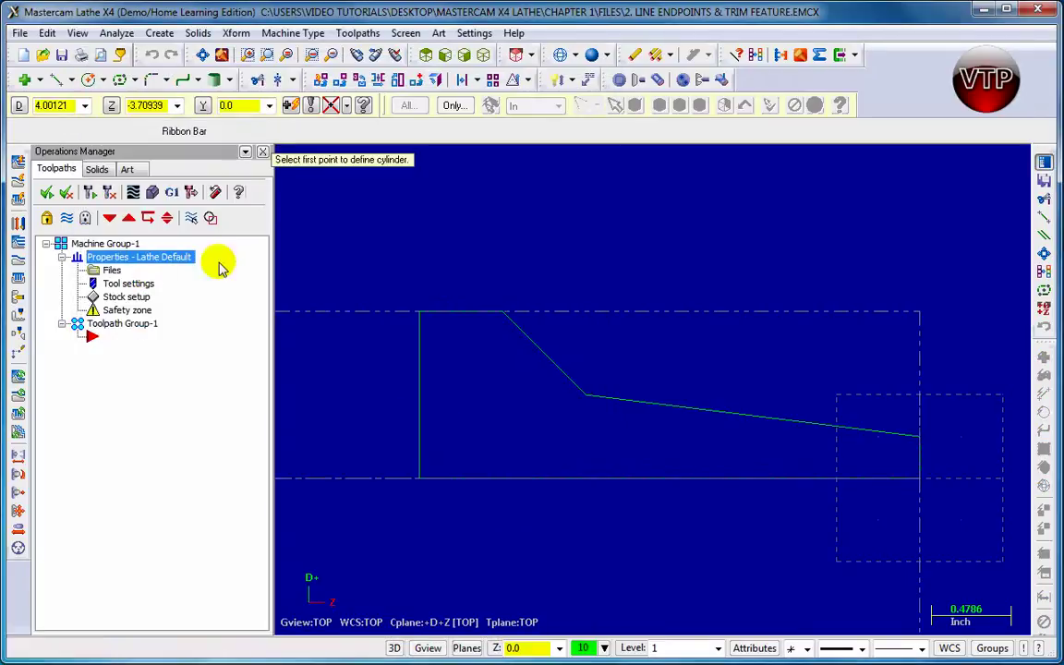
left_click(921, 477)
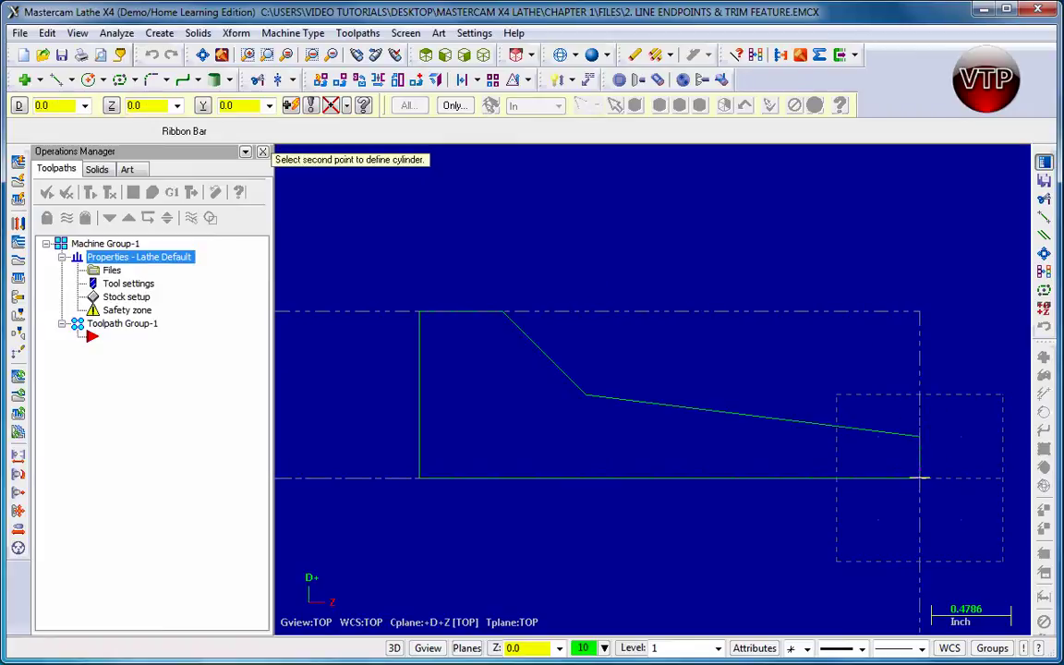
left_click(419, 312)
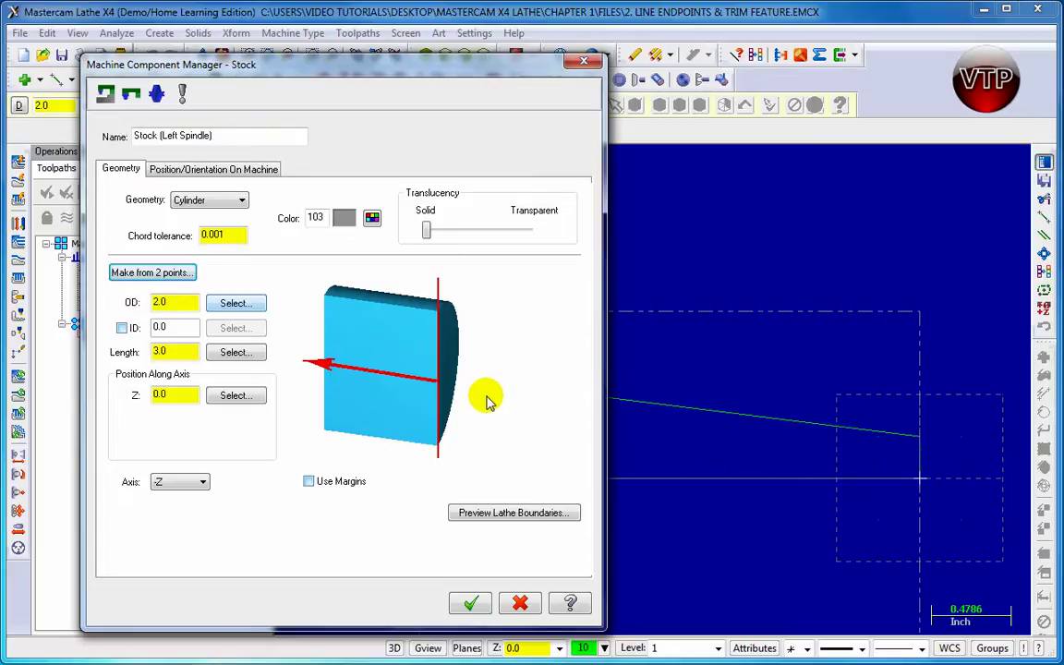
Turn on stock margins with 0.1 OD, 0.1 right and 2.0 left margins
left_click(309, 481)
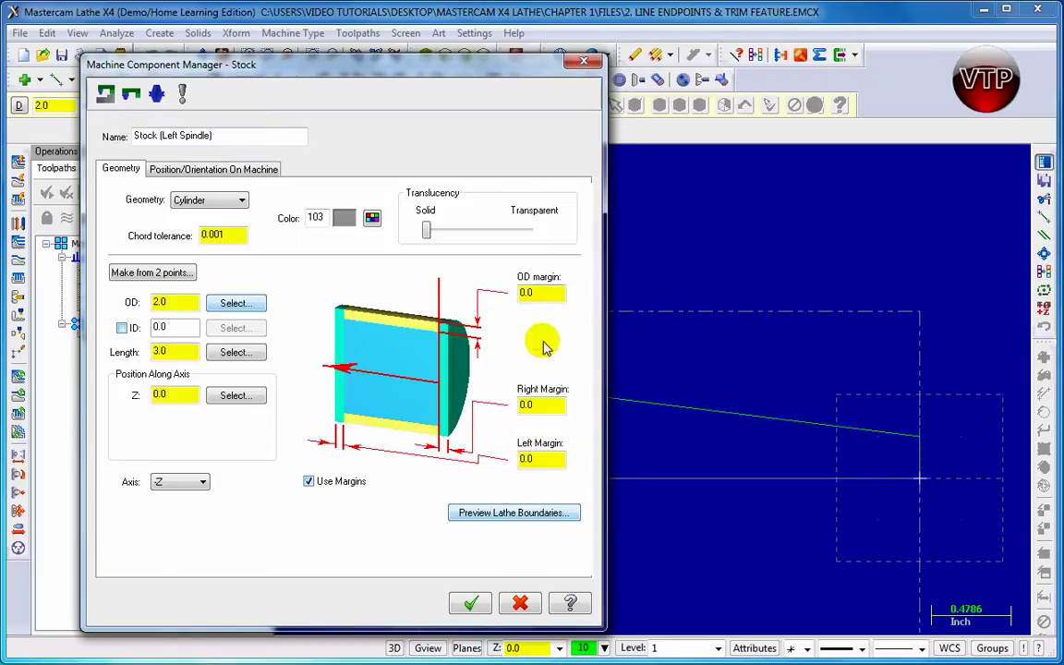
left_click(545, 294)
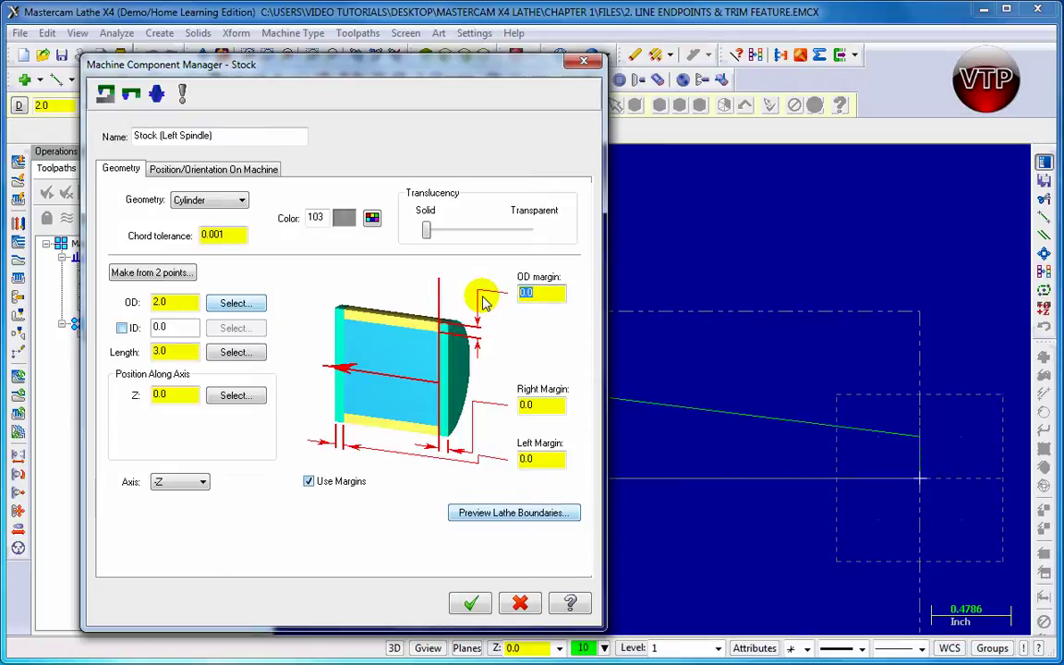
type("1")
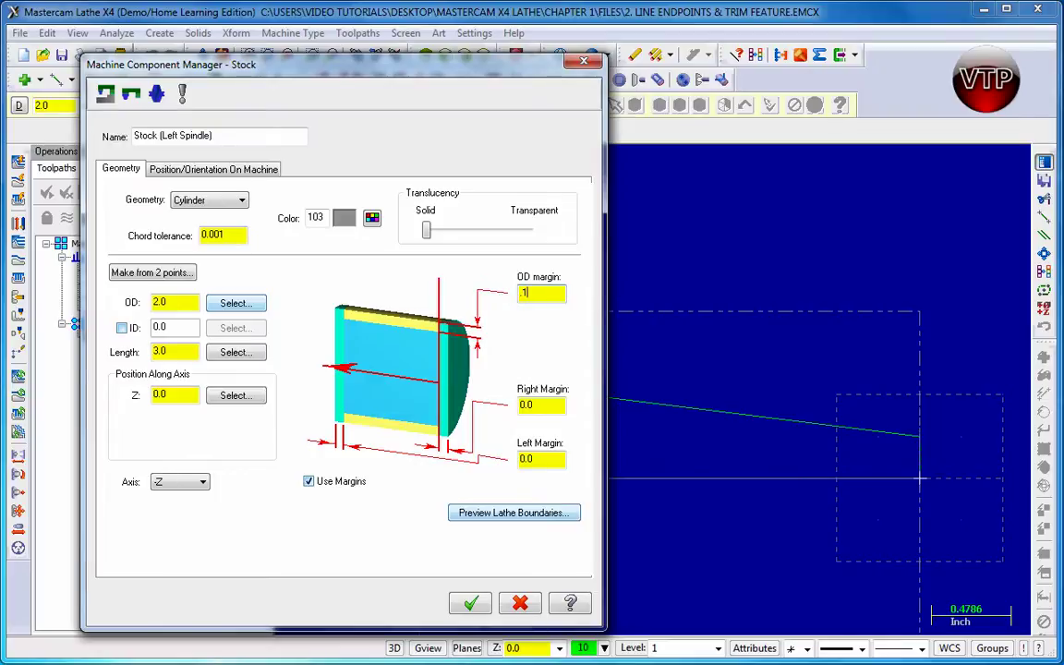
key("Tab")
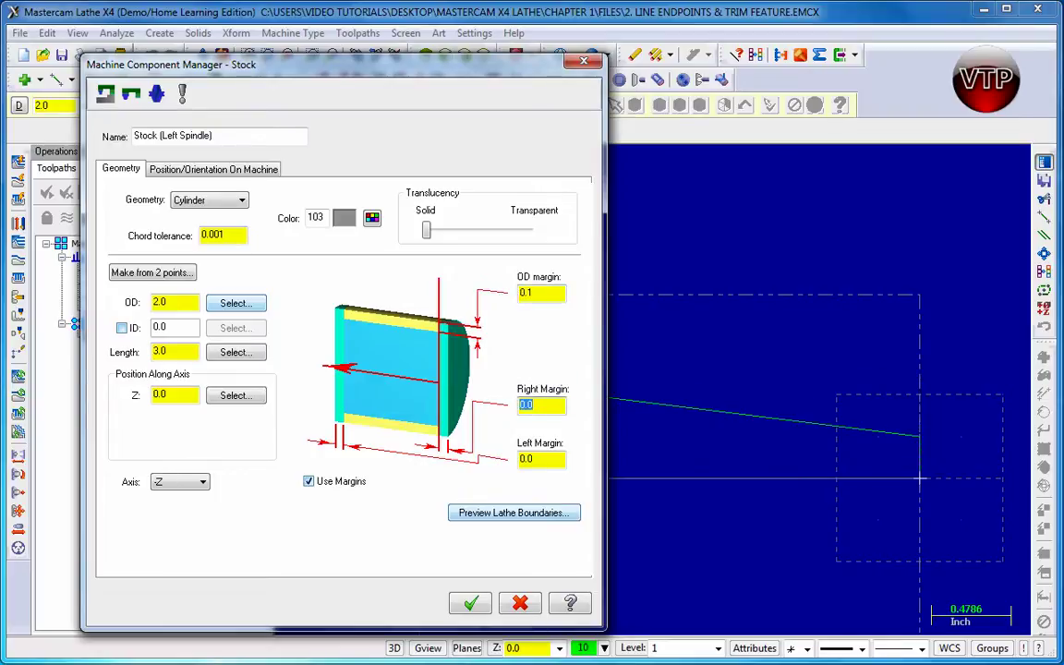
type(".1")
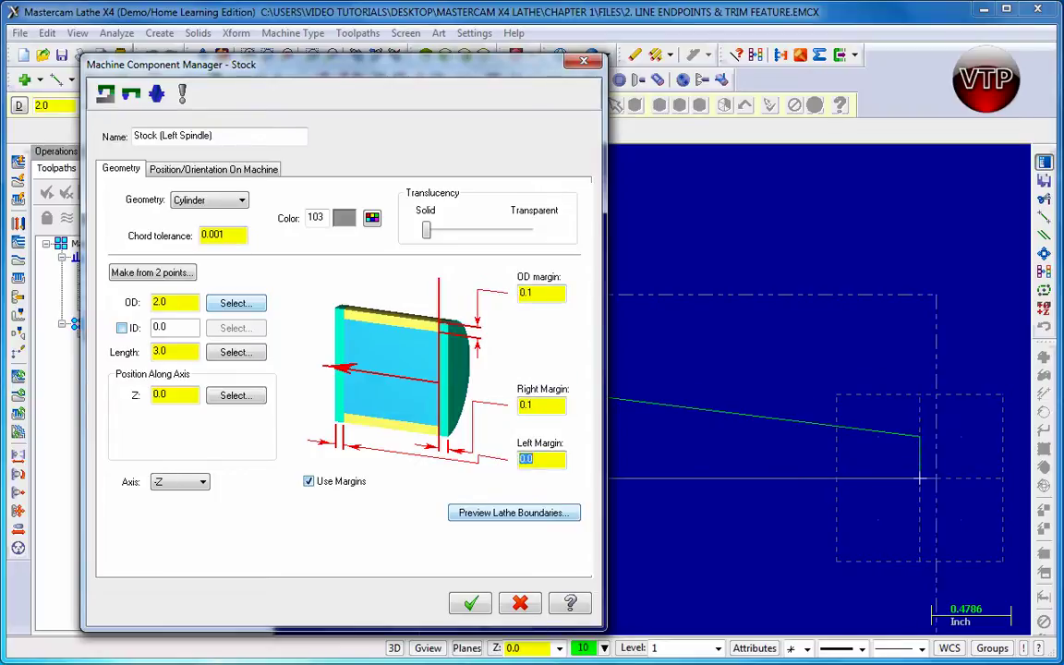
key("Tab")
type("2.0")
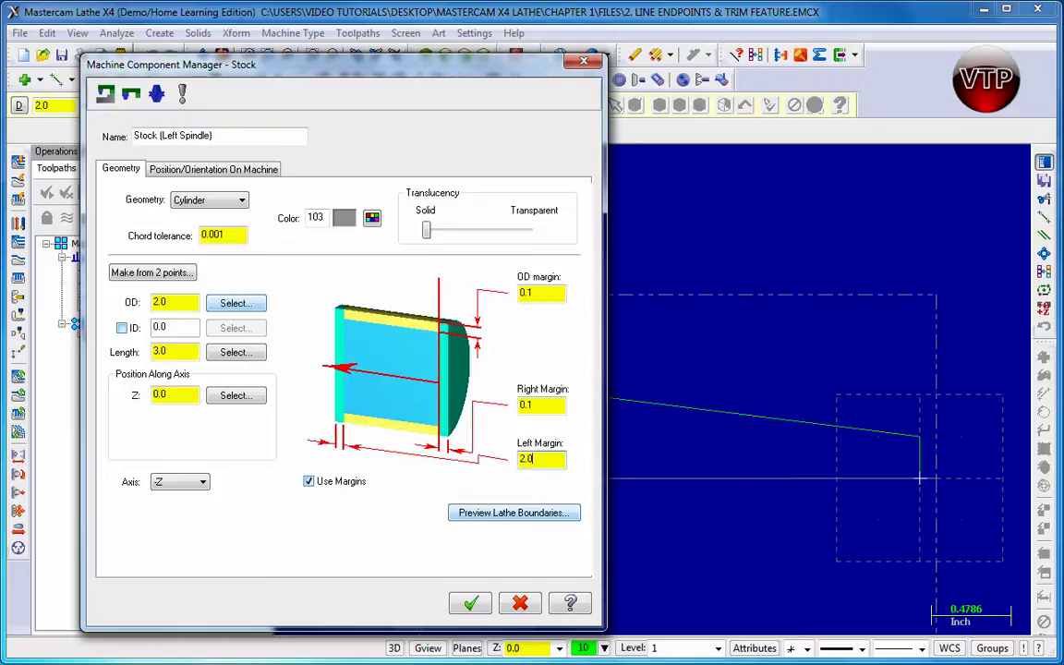
left_click(507, 517)
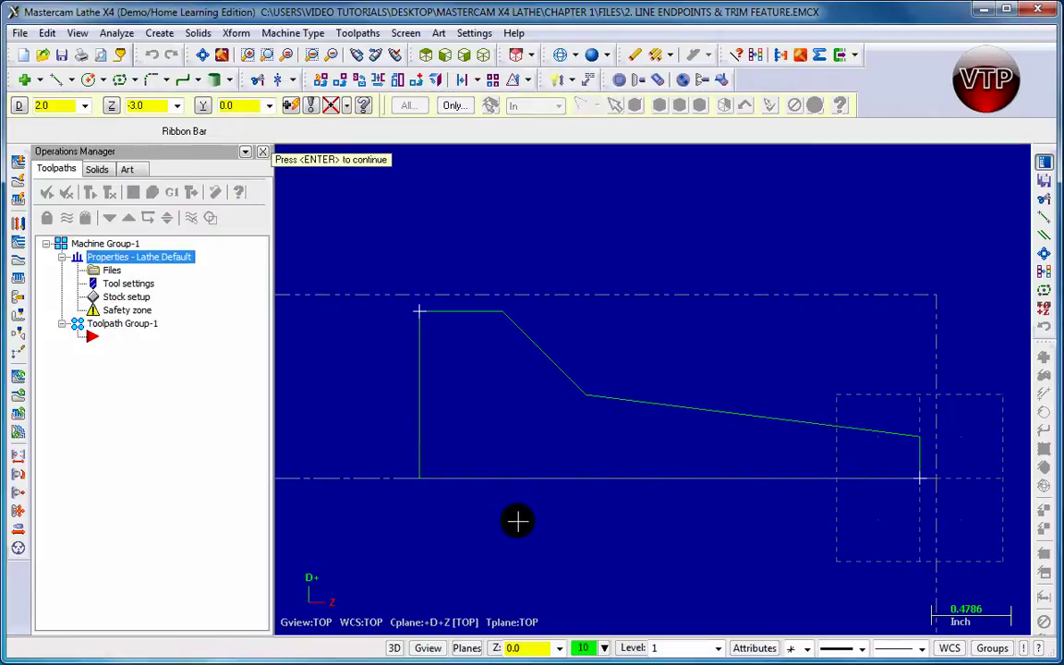
scroll(520, 517, "down", 4)
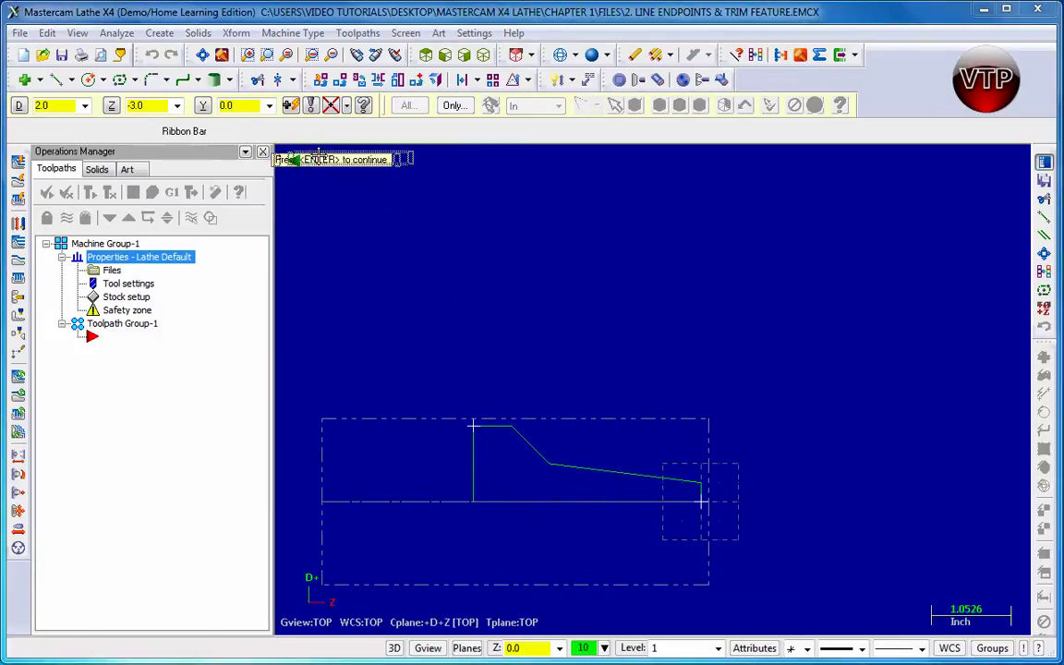
left_click_drag(289, 160, 314, 155)
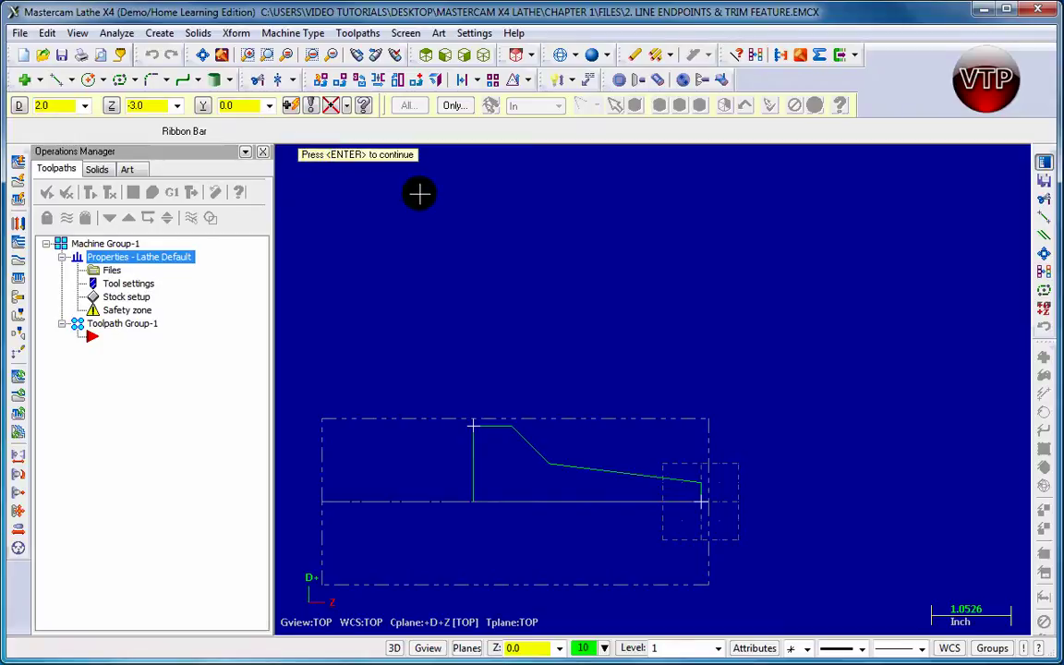
key("Return")
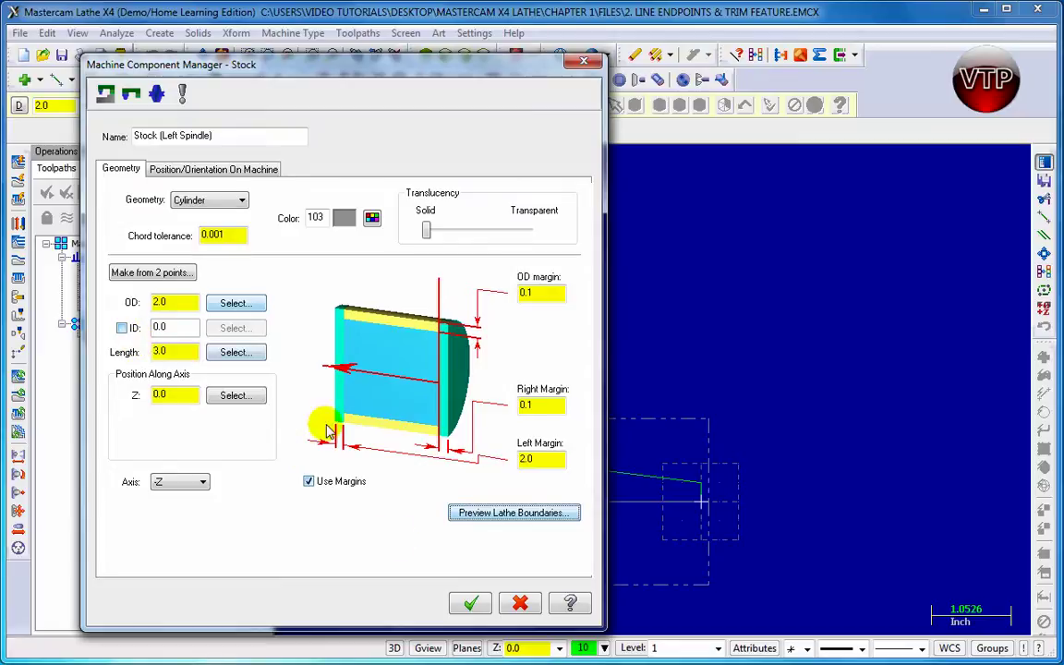
Accept the stock definition so the left spindle stock shows as Defined
left_click(469, 601)
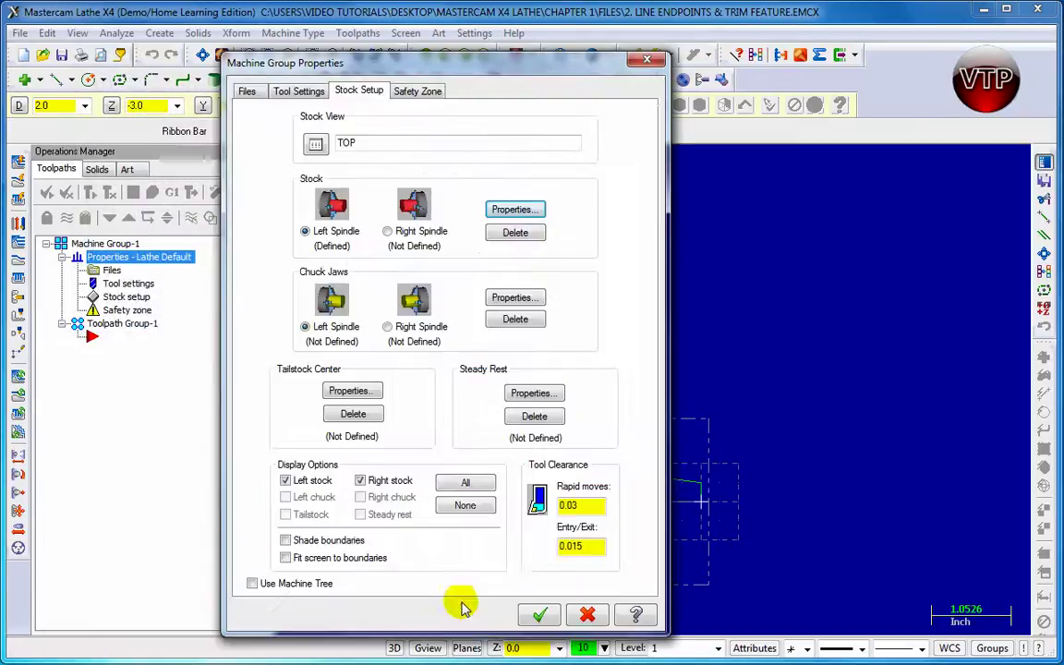